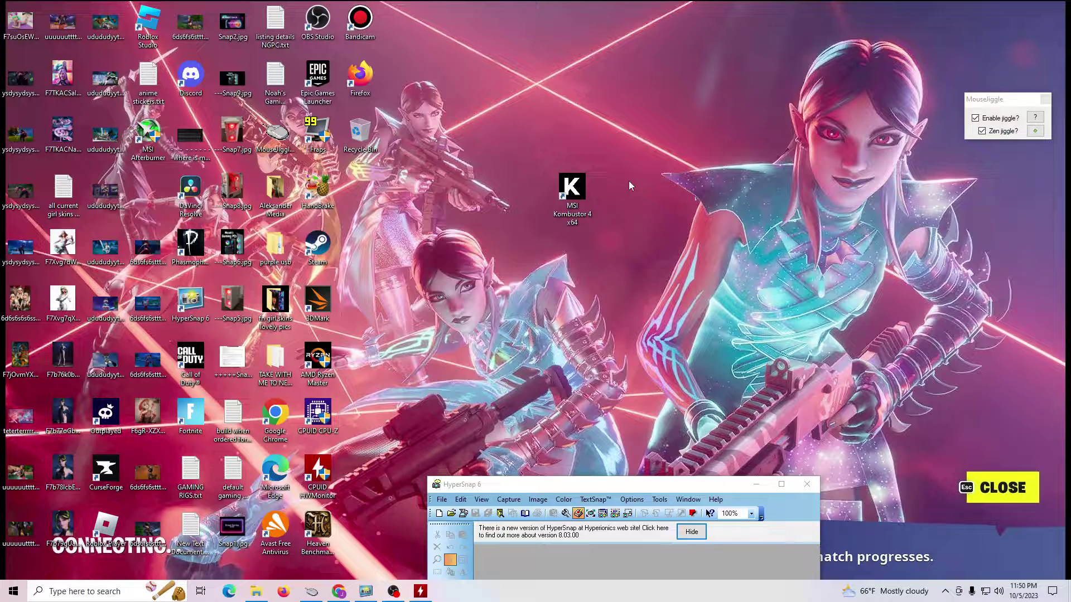
# Move the MSI Kombustor desktop shortcut up one grid row
pyautogui.moveTo(571, 181); pyautogui.dragTo(572, 124)
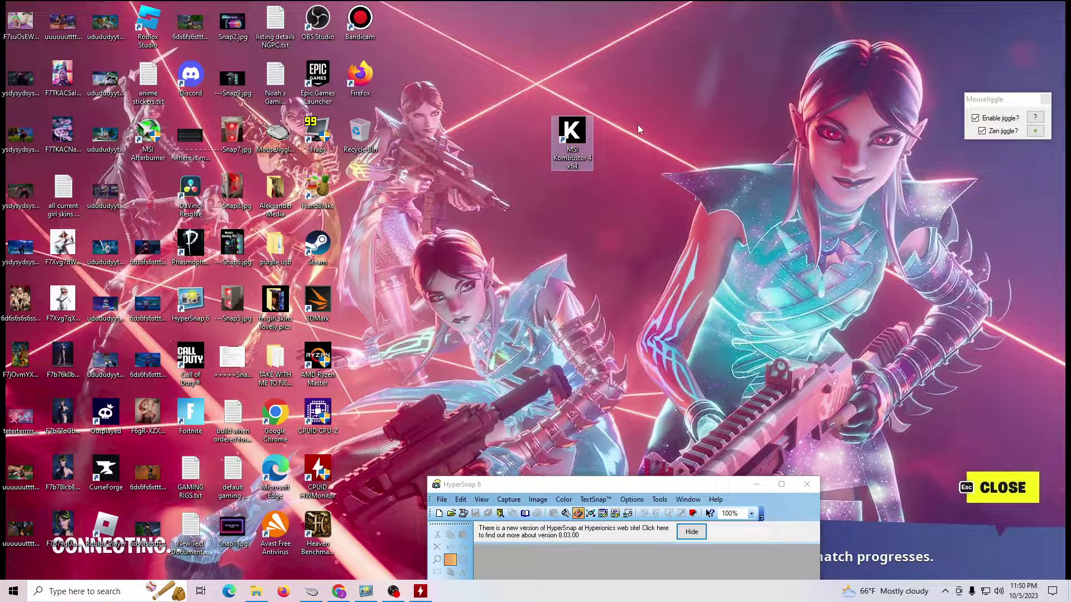
pyautogui.moveTo(541, 163); pyautogui.dragTo(574, 144)
# Bring Chrome forward and load the Google homepage
pyautogui.click(338, 591)
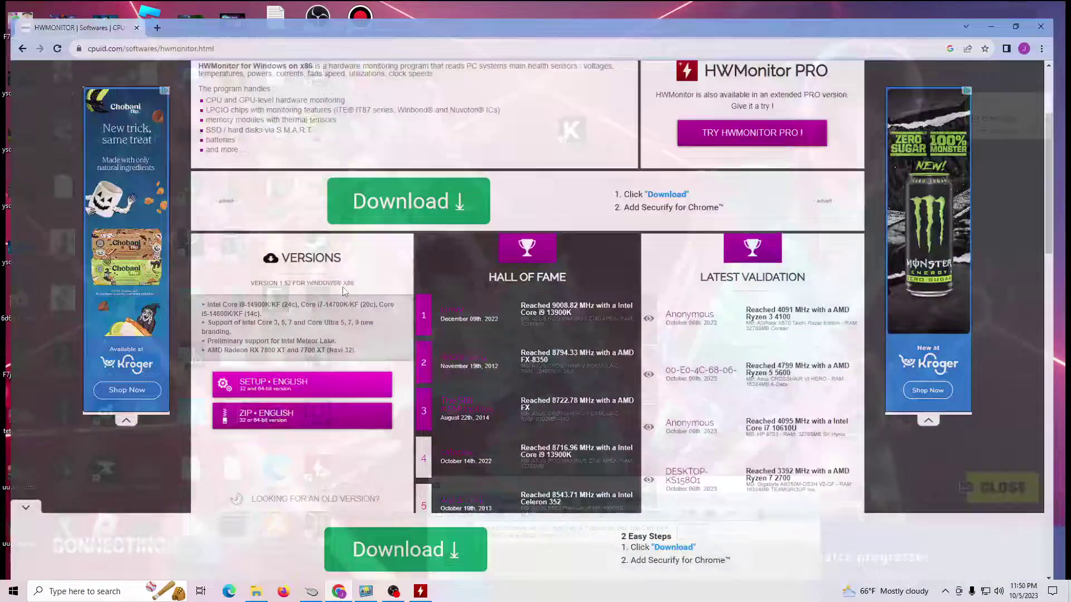
pyautogui.click(294, 33)
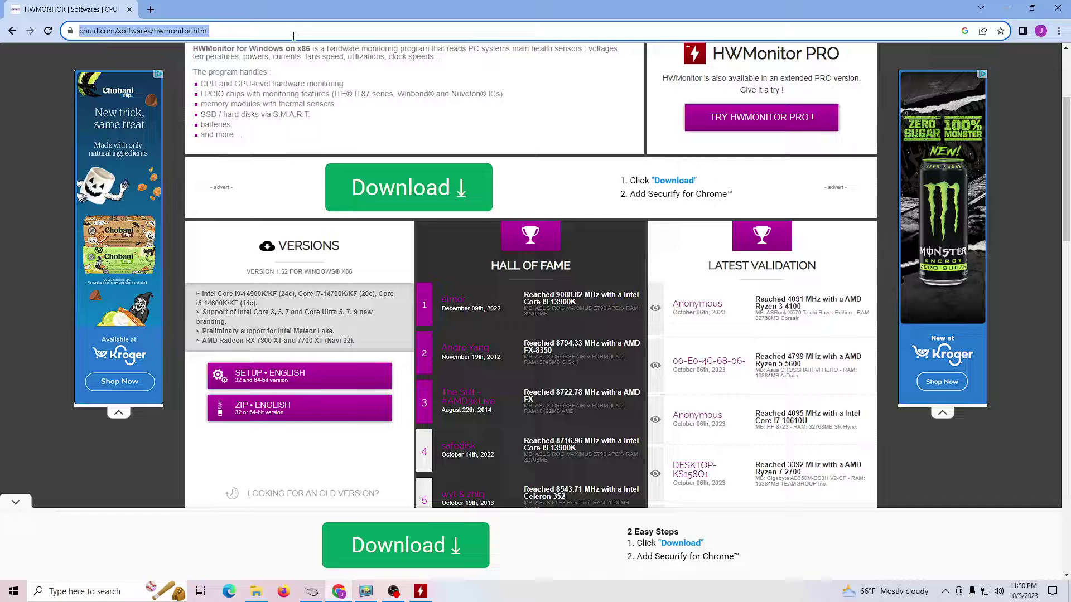
pyautogui.write('goo')
pyautogui.press('Return')
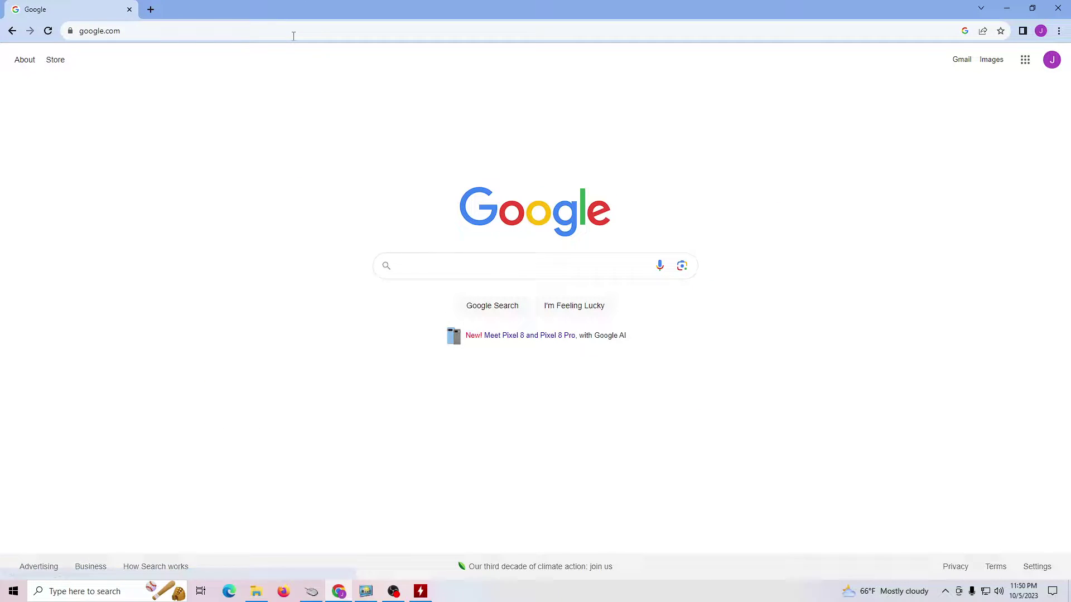
# Search Google for 'msi kombustor guru3d'
pyautogui.write('msi k')
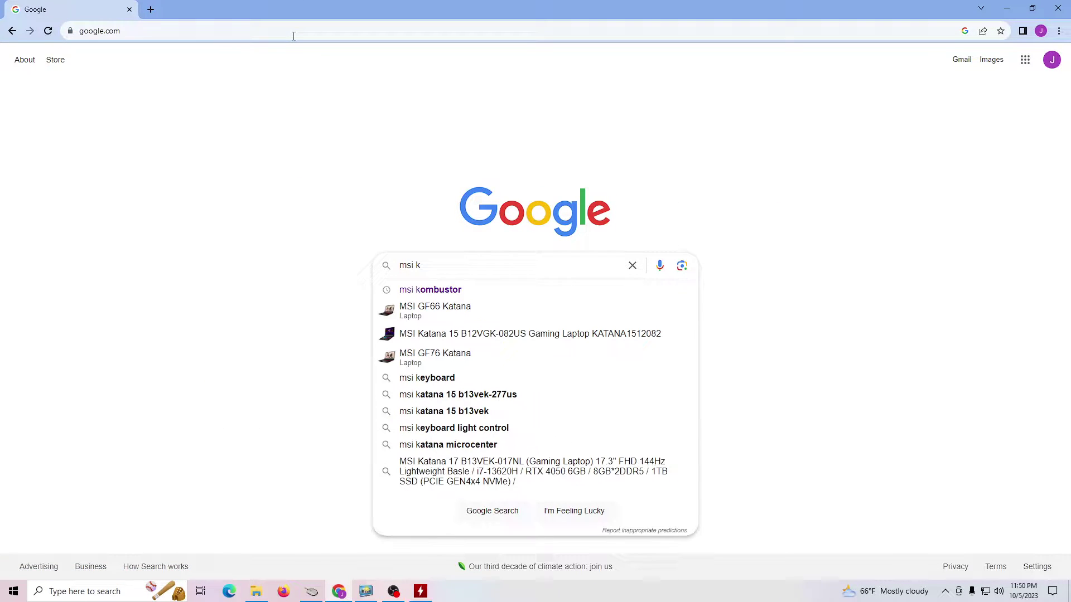
pyautogui.press('Down')
pyautogui.press('Return')
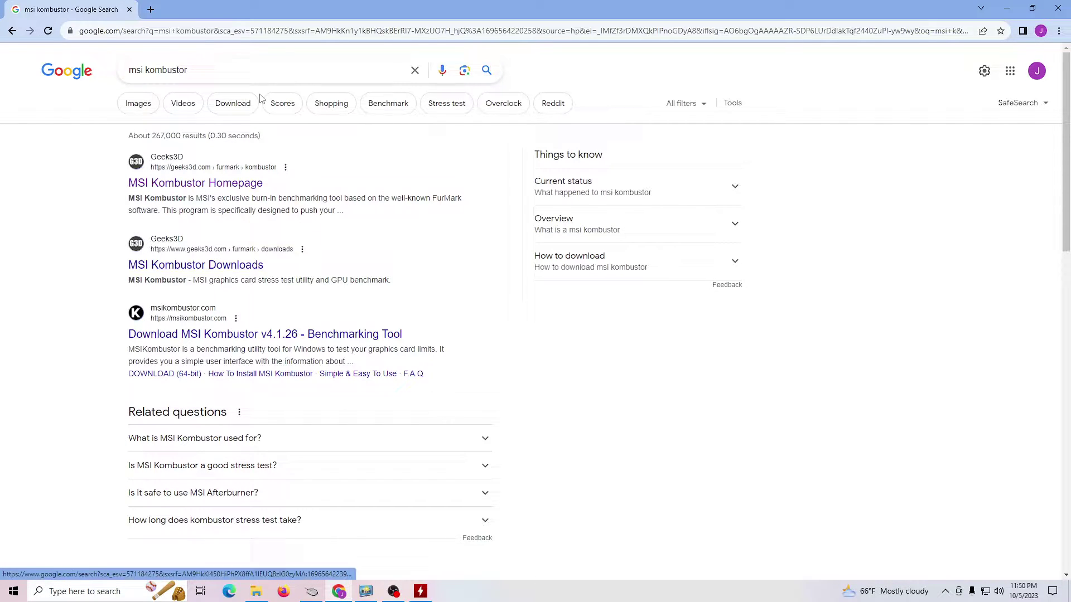
pyautogui.click(262, 71)
pyautogui.write('guru')
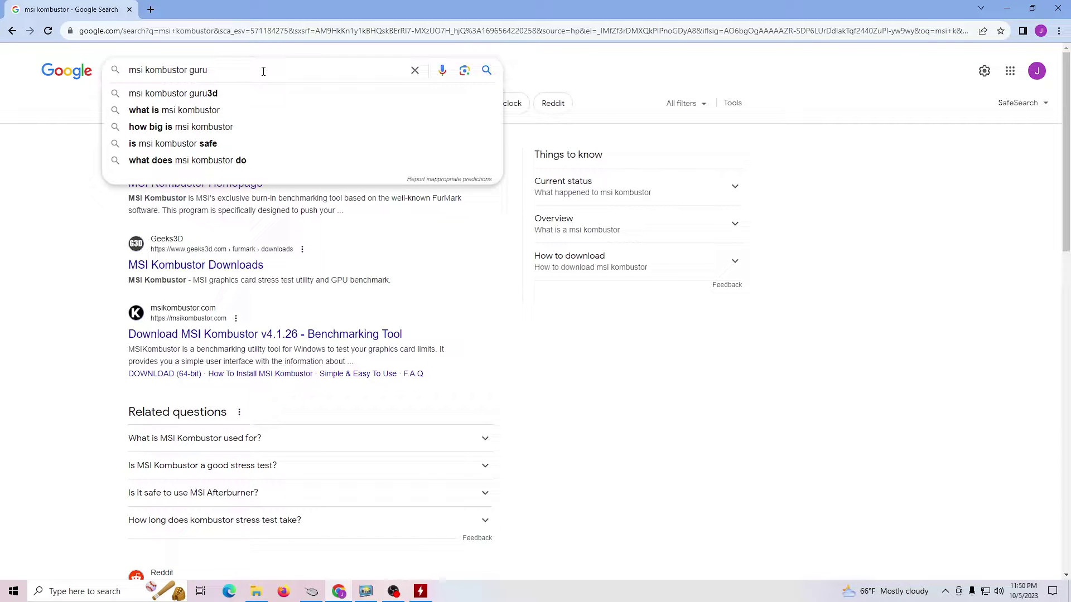
pyautogui.write('3d')
pyautogui.press('Return')
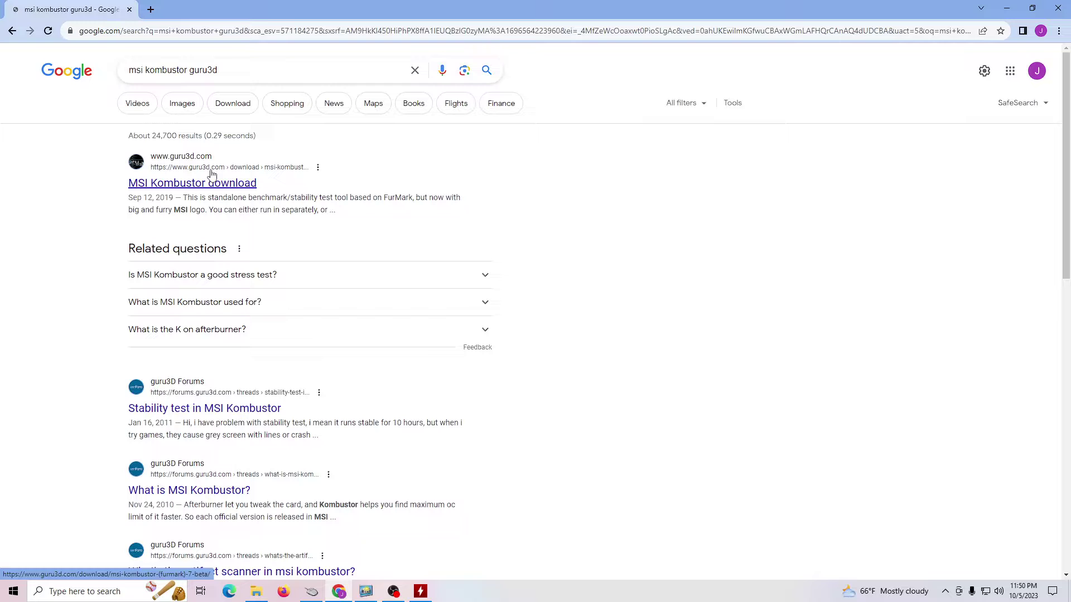
# Open Guru3D's MSI Kombustor 4.0.1.0 download page, scroll to the mirrors, then minimize Chrome
pyautogui.click(211, 184)
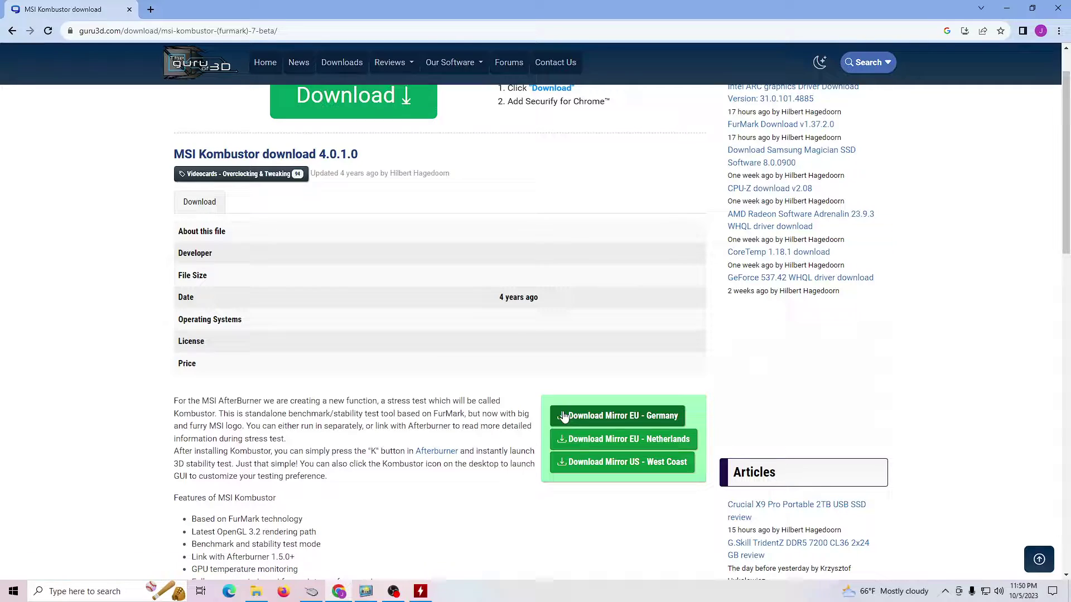
pyautogui.scroll(-1, 564, 418)
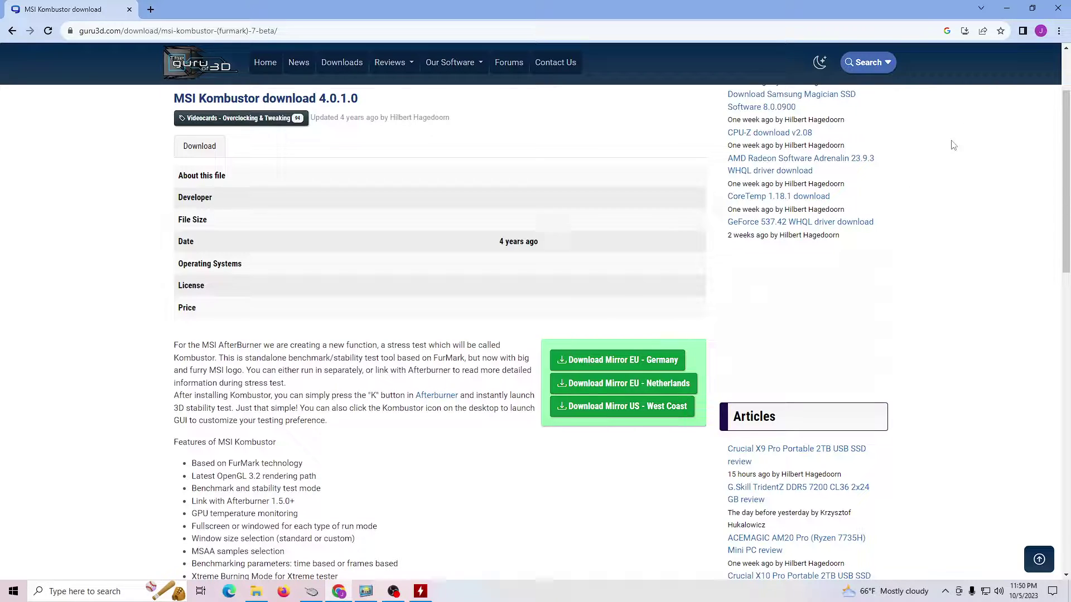
pyautogui.click(1017, 5)
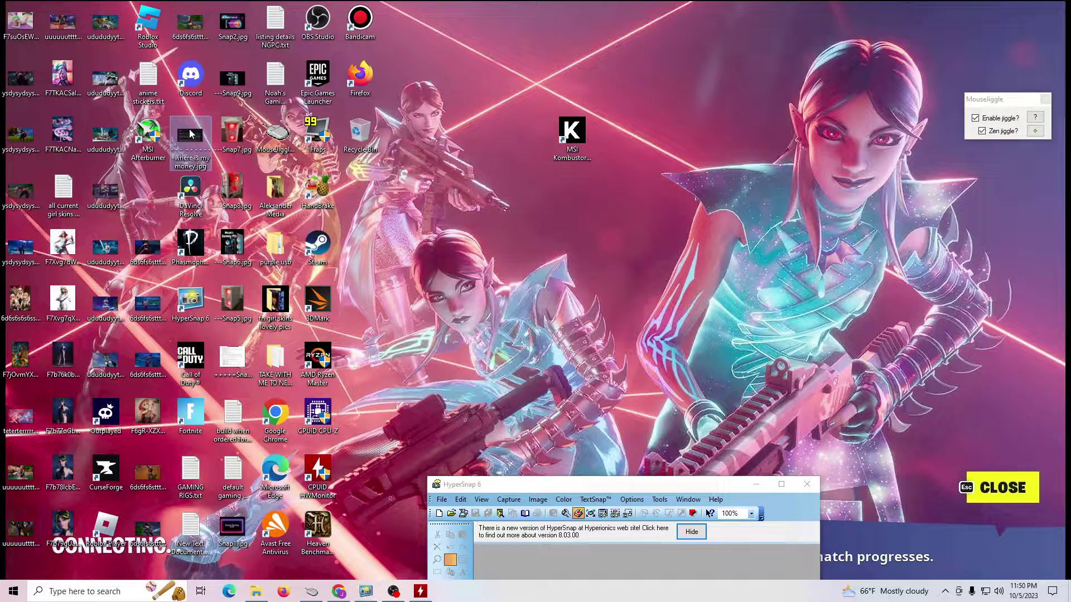
# Launch MSI Afterburner, move its window up-right, and start Kombustor from its K button
pyautogui.click(275, 134)
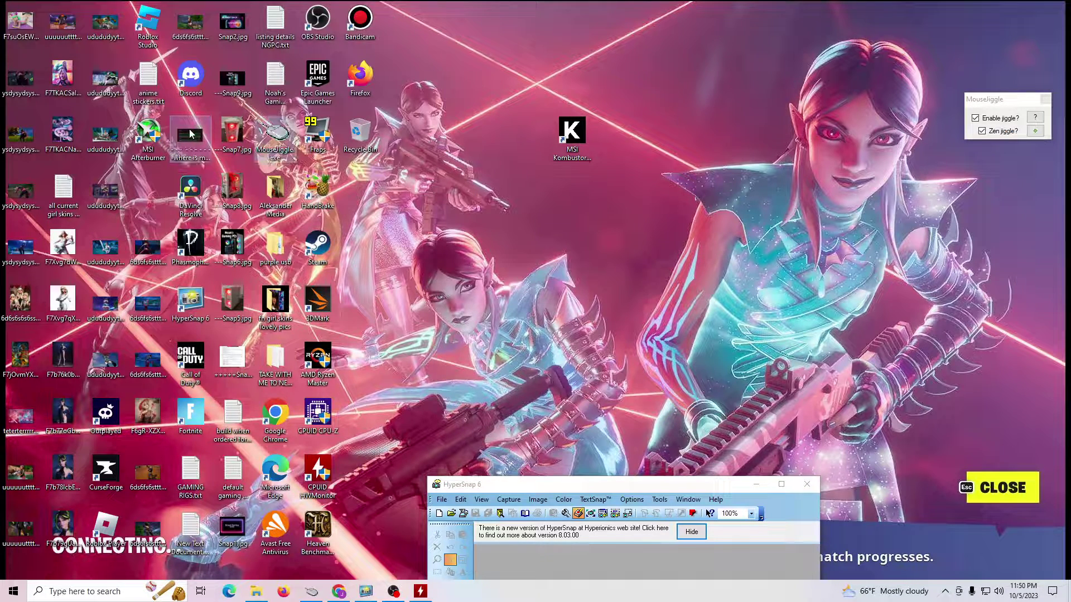
pyautogui.click(190, 81)
pyautogui.click(149, 126)
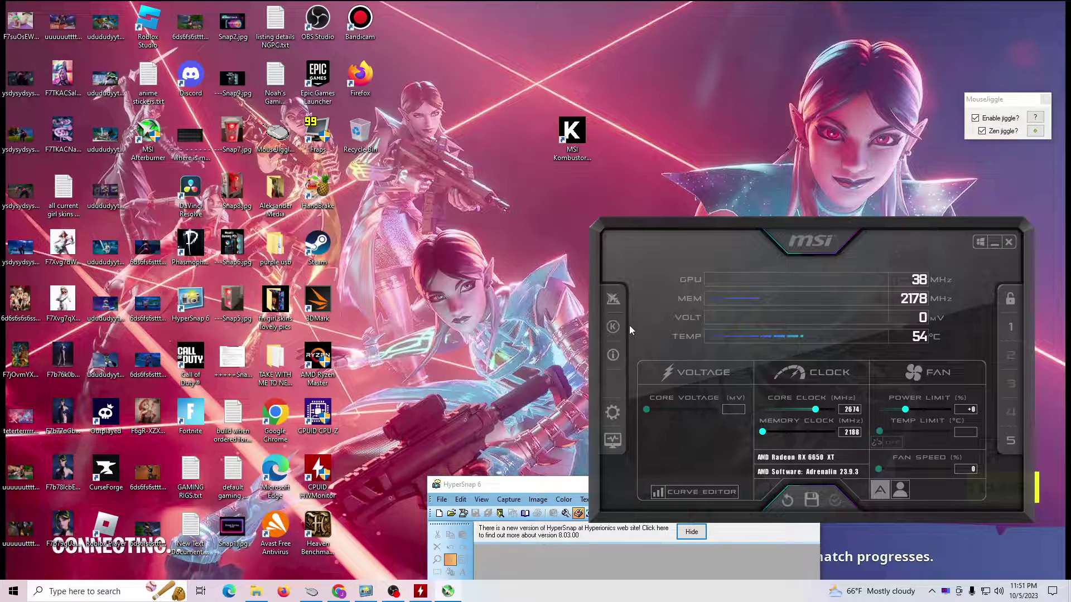
pyautogui.moveTo(738, 226); pyautogui.dragTo(756, 130)
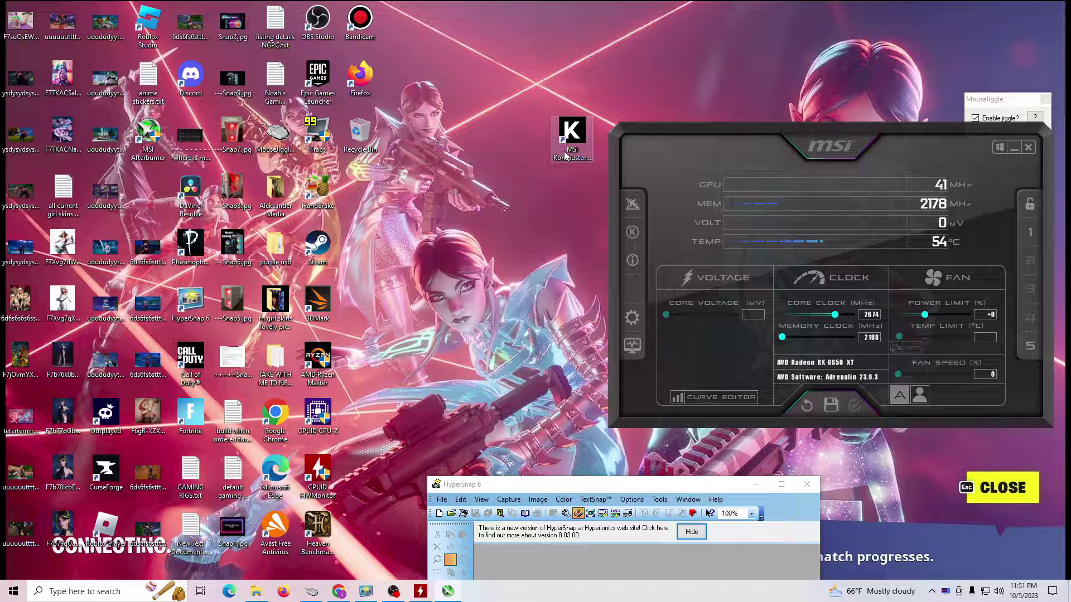
pyautogui.click(632, 233)
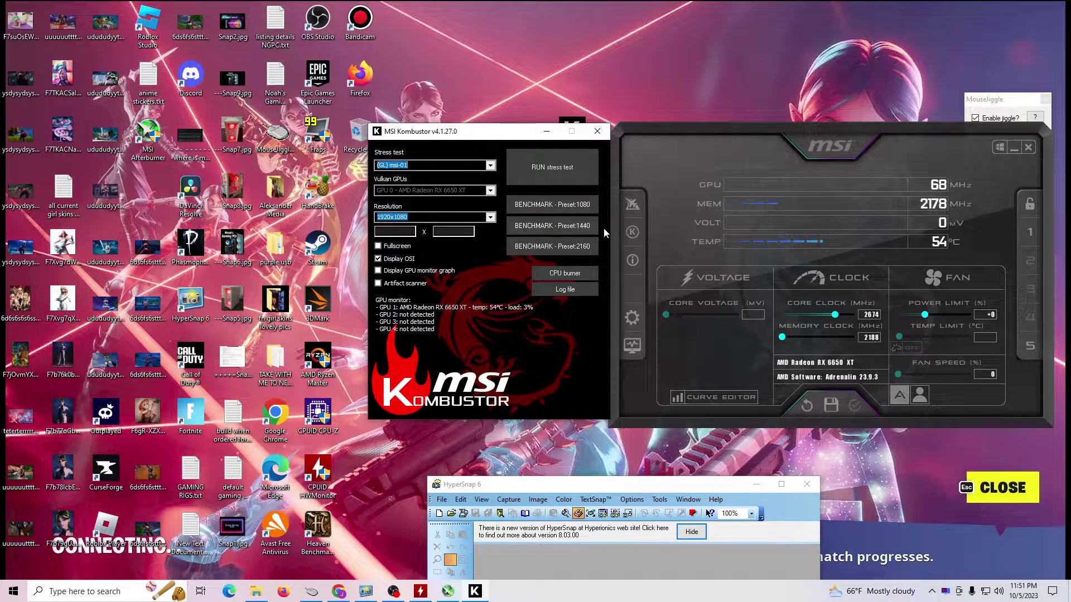
# Drag the MSI Kombustor window slightly left, next to Afterburner
pyautogui.moveTo(467, 135); pyautogui.dragTo(447, 133)
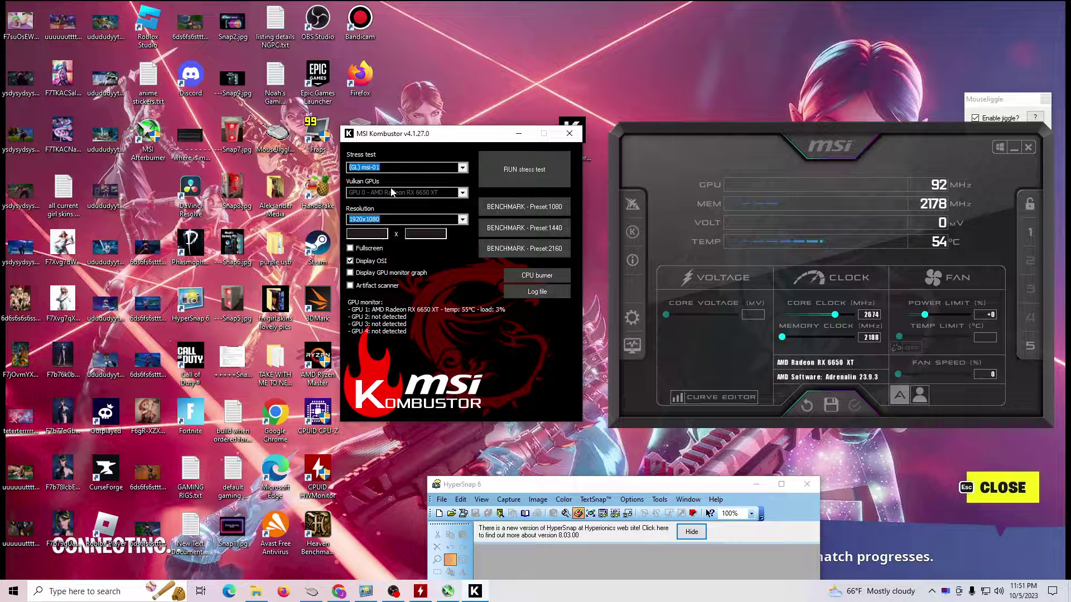
# Run the 1920x1080 msi-01 stress test about a minute, exit it, and raise Afterburner
pyautogui.click(519, 178)
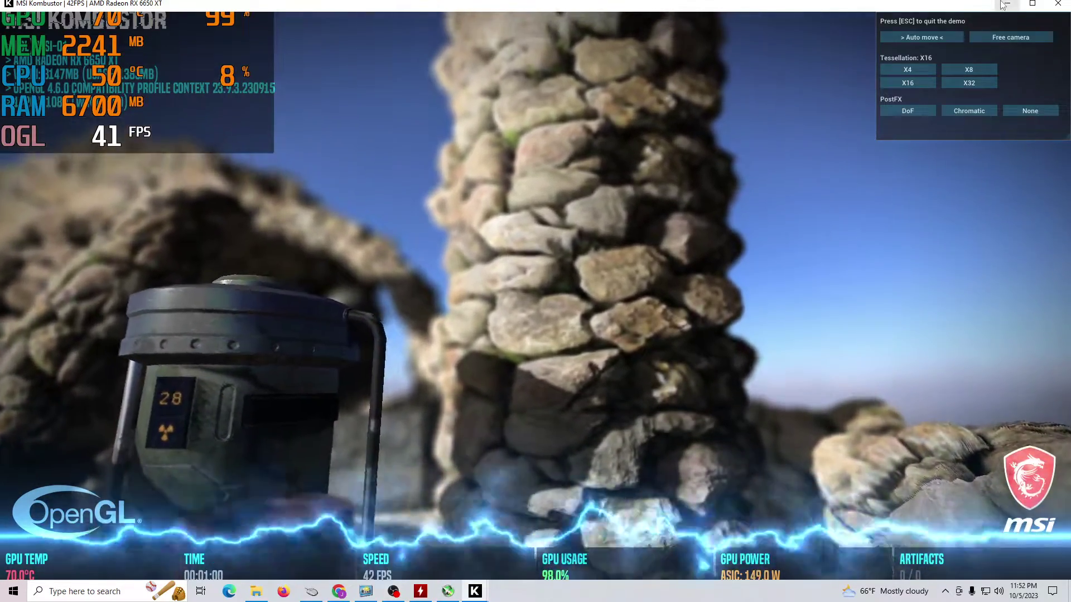
pyautogui.press('Escape')
pyautogui.moveTo(856, 129); pyautogui.dragTo(847, 84)
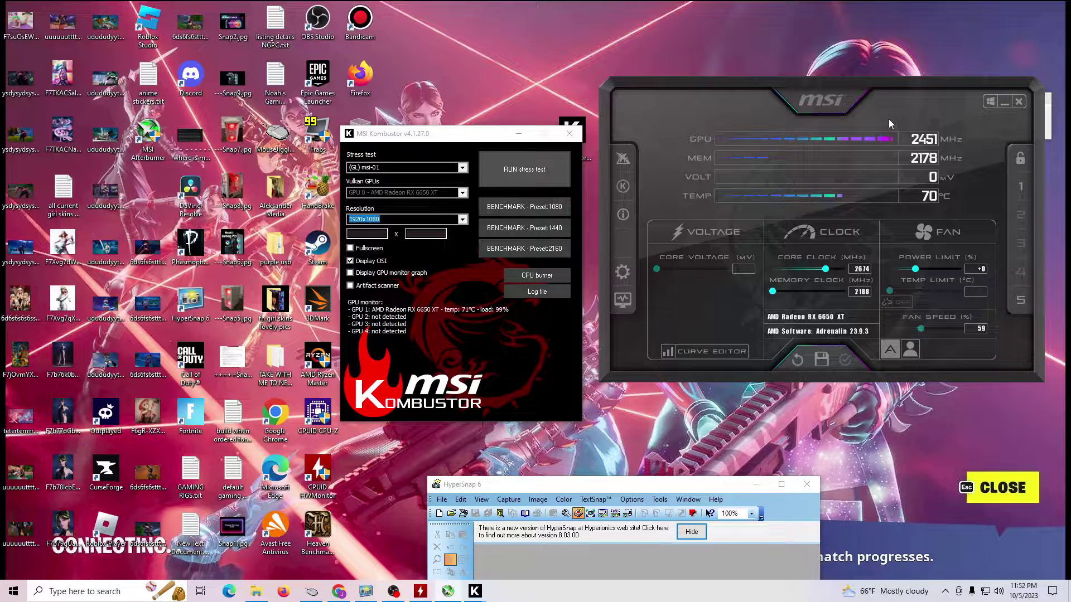
# Raise the Afterburner window so the ~2467 MHz clock and 71 °C stay visible
pyautogui.moveTo(885, 81); pyautogui.dragTo(889, 66)
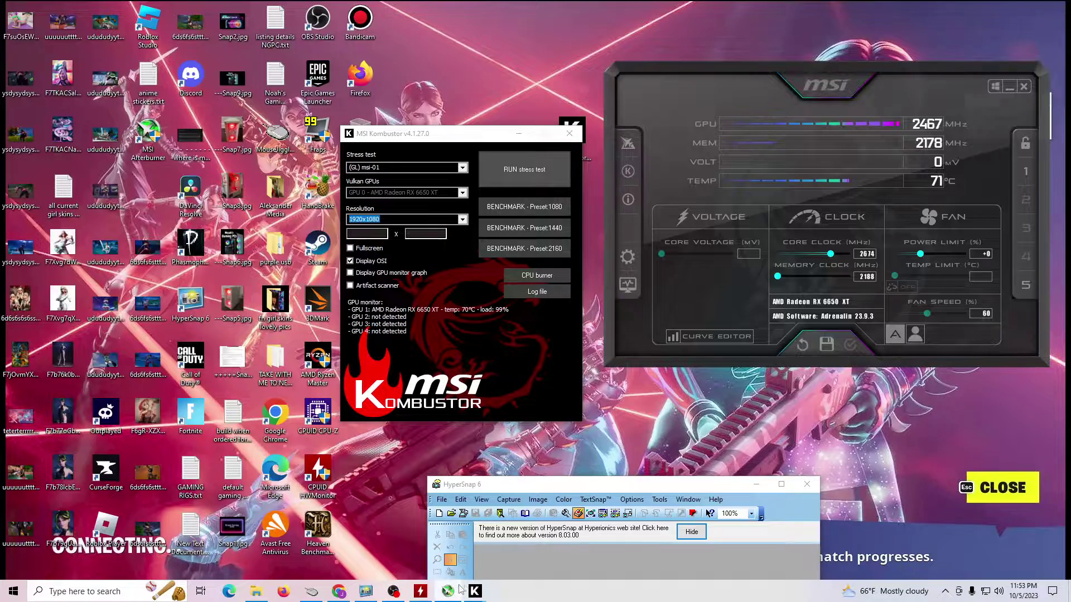
pyautogui.moveTo(475, 590)
pyautogui.click(535, 552)
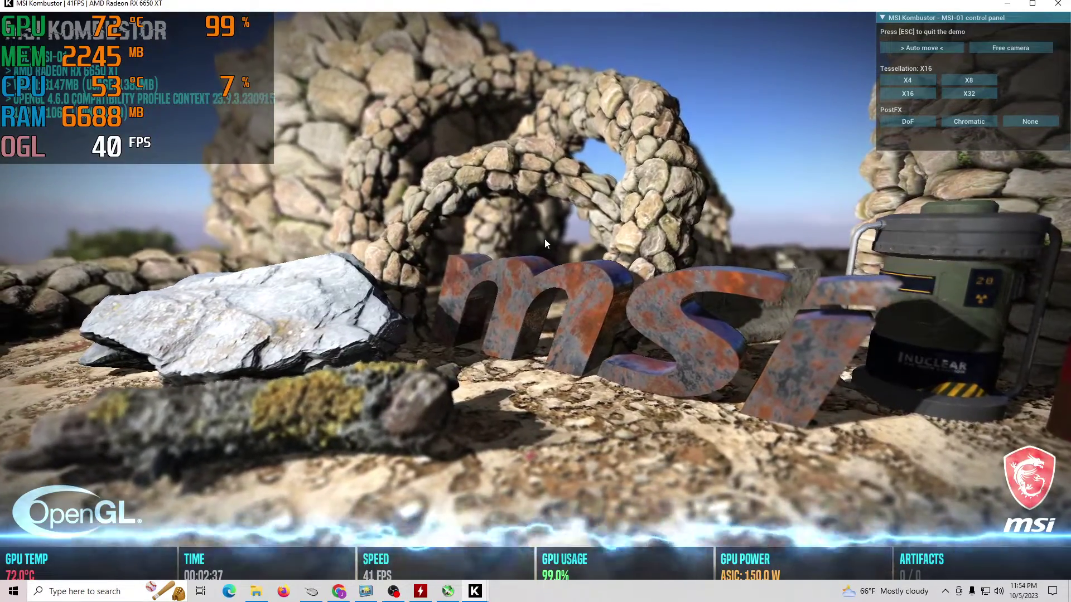
# Minimize the stress test, move Kombustor up-left, and position Afterburner at the top-right
pyautogui.click(1011, 7)
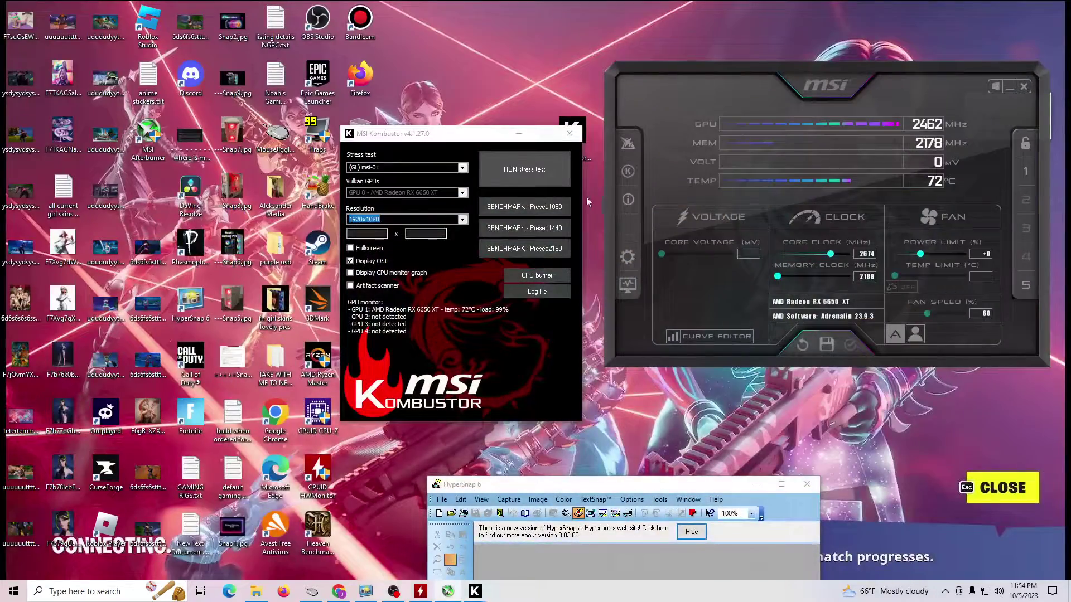
pyautogui.moveTo(473, 139); pyautogui.dragTo(337, 118)
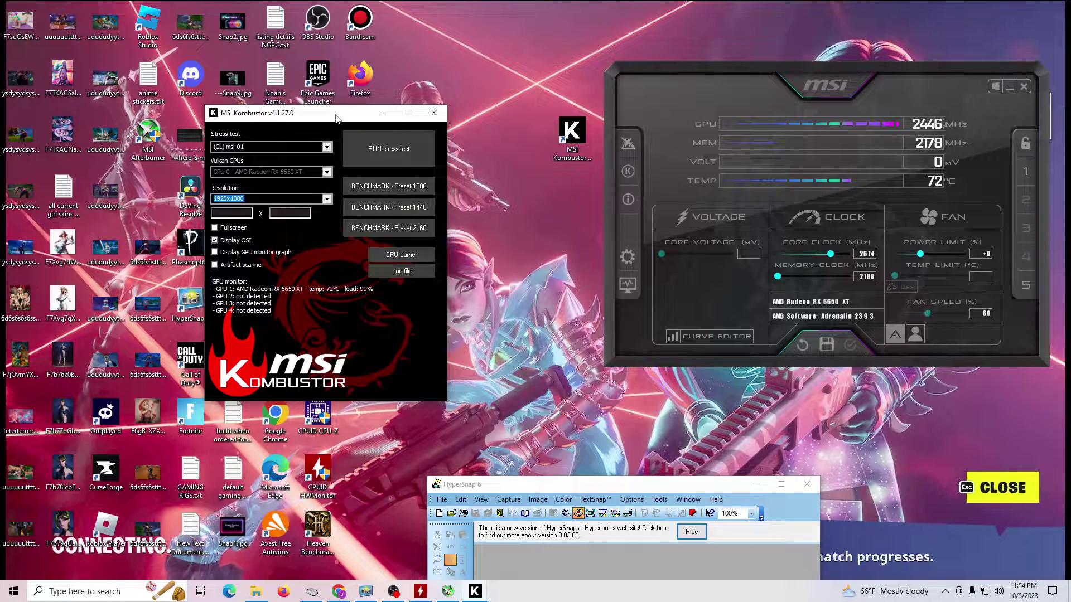
pyautogui.moveTo(779, 76); pyautogui.dragTo(781, 42)
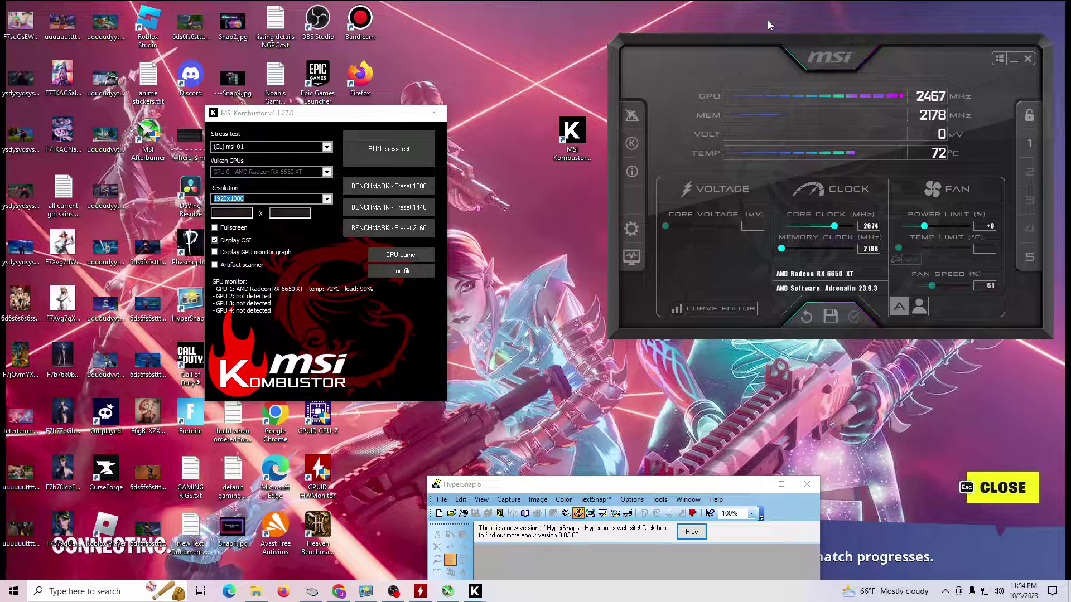
pyautogui.moveTo(757, 38); pyautogui.dragTo(763, 26)
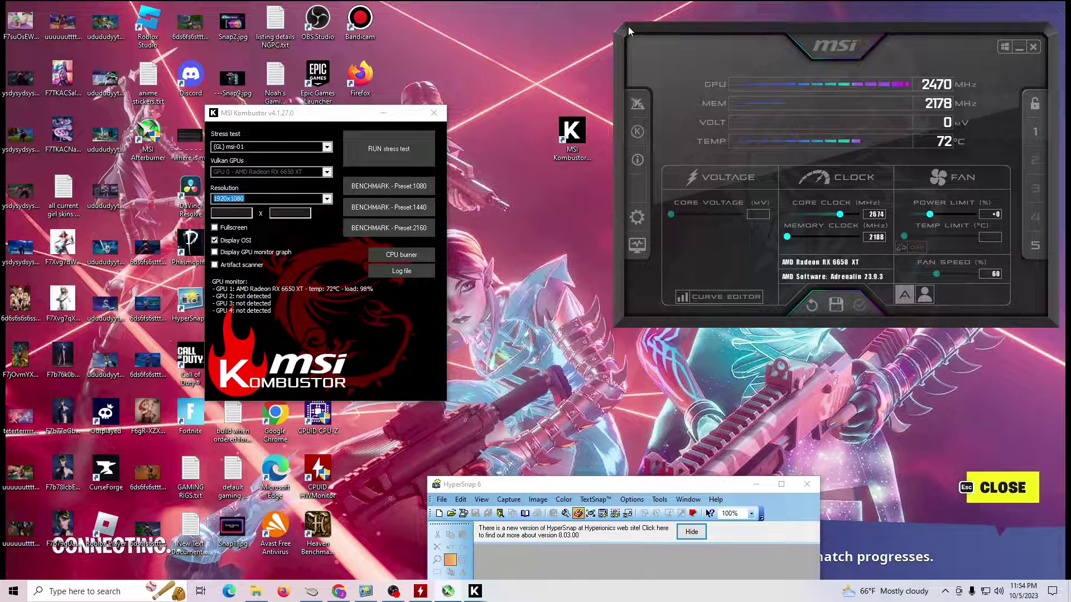
pyautogui.moveTo(682, 32); pyautogui.dragTo(682, 34)
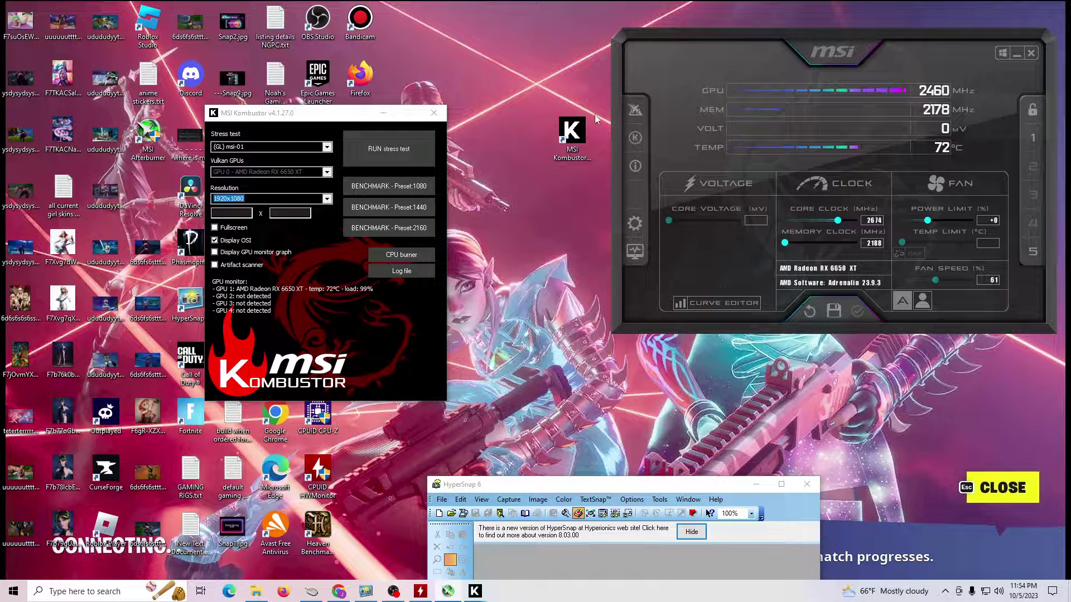